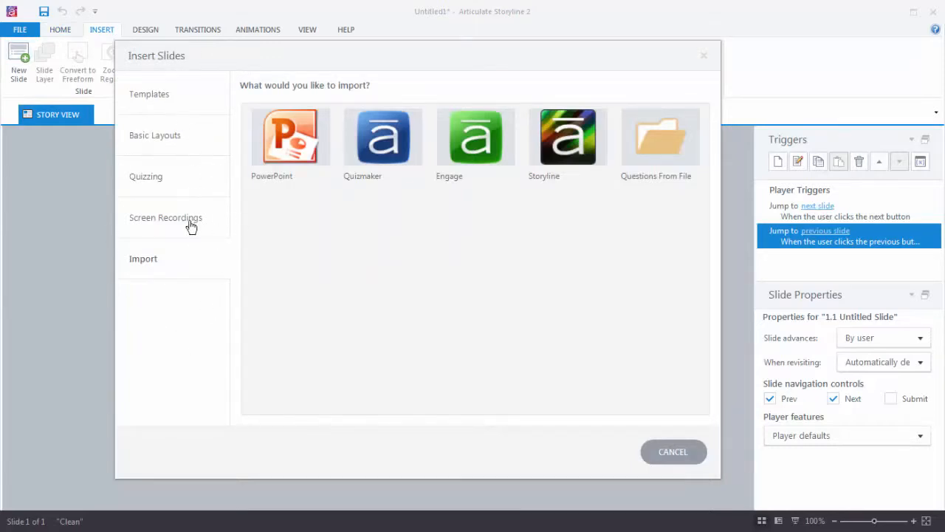
Import all four slides of the venturetech PowerPoint presentation into a new scene named venturetech
click(288, 144)
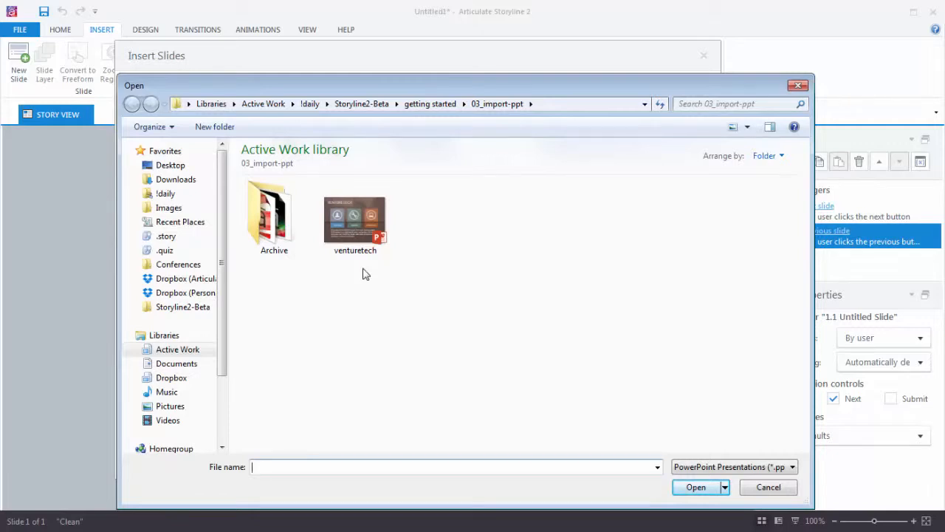
click(358, 235)
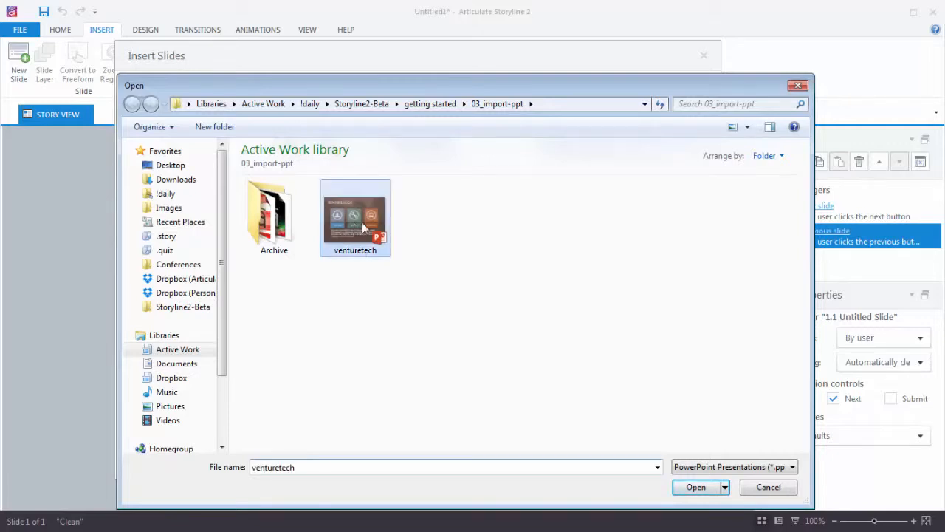
click(700, 489)
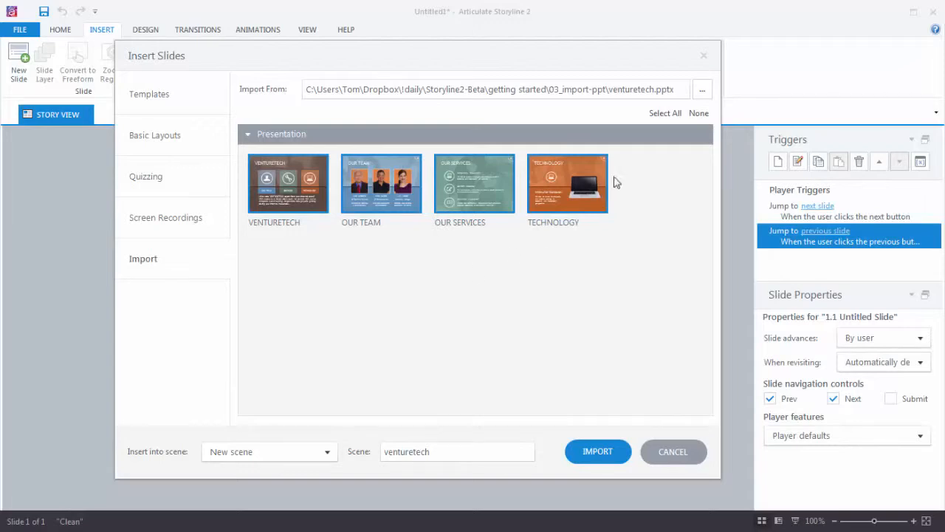
click(696, 114)
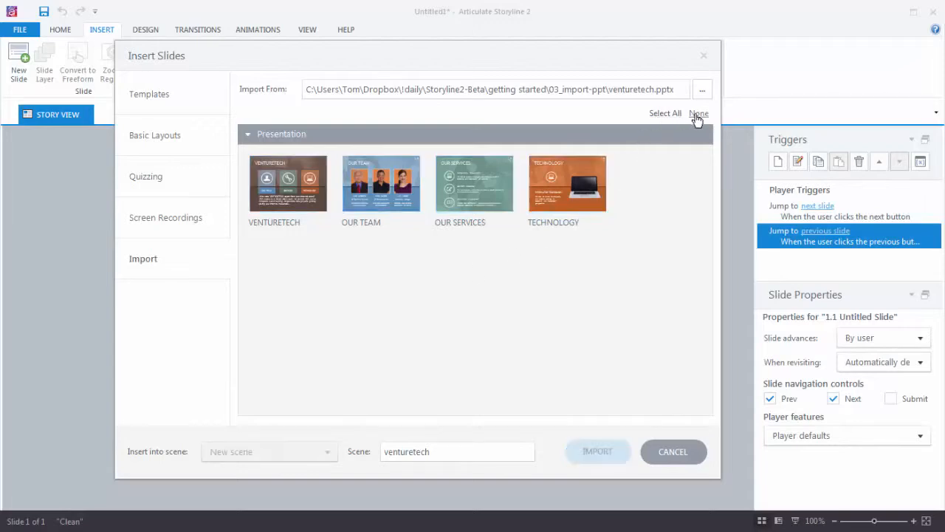
click(396, 180)
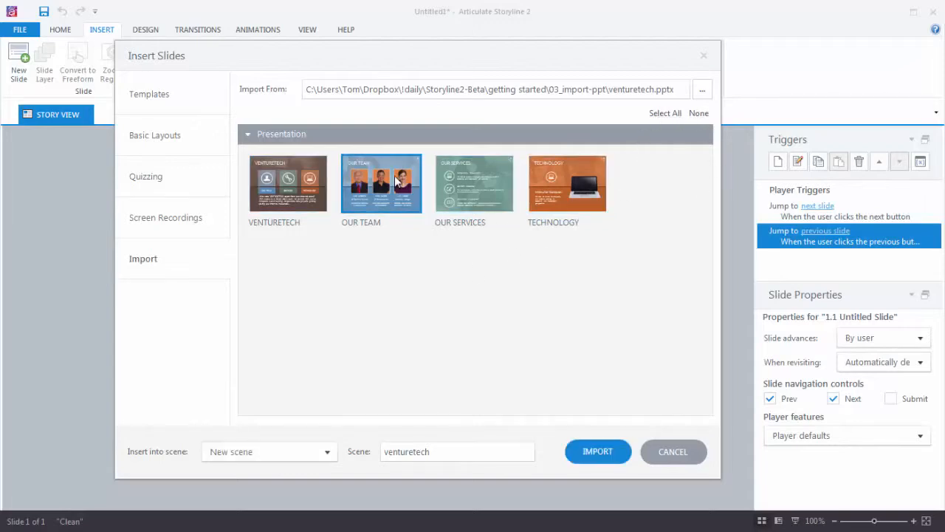
click(668, 115)
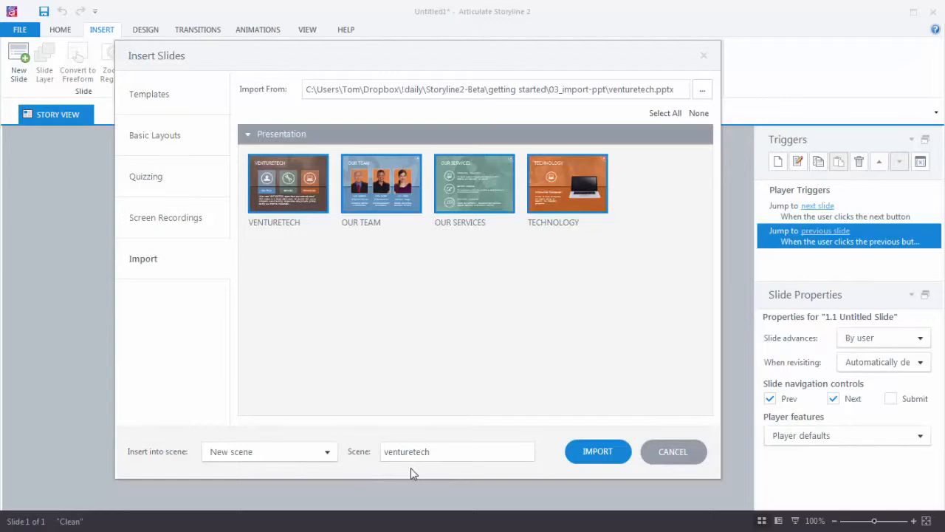
click(598, 455)
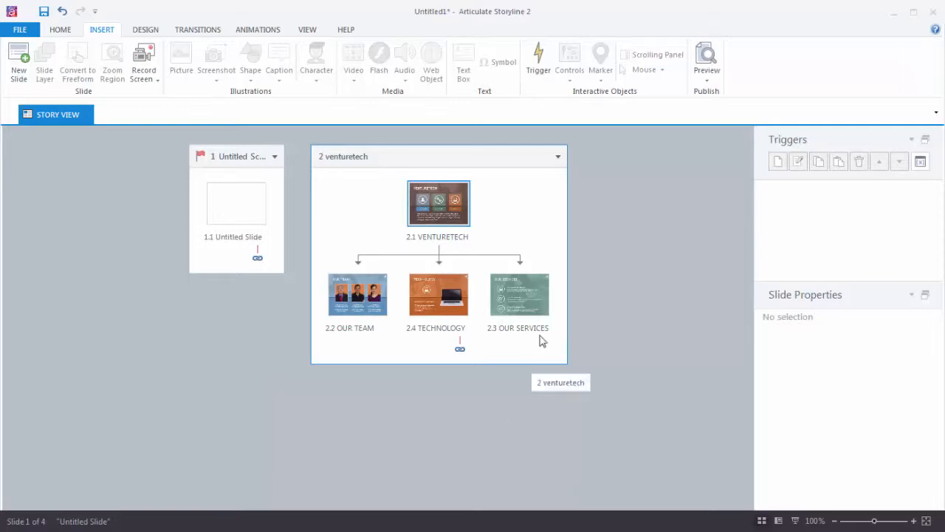
Open slide 2.1 VENTURETECH and examine its imported timeline objects and slide notes
click(445, 198)
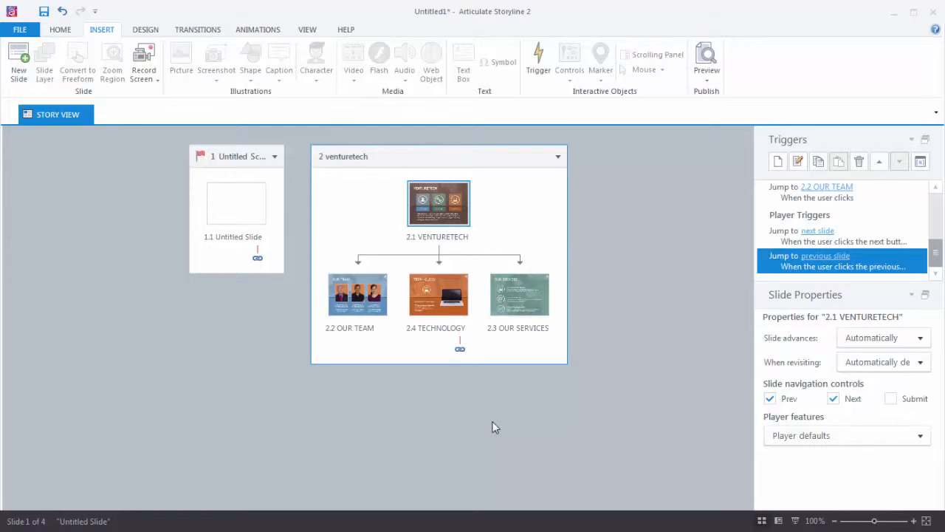
double_click(448, 200)
click(251, 288)
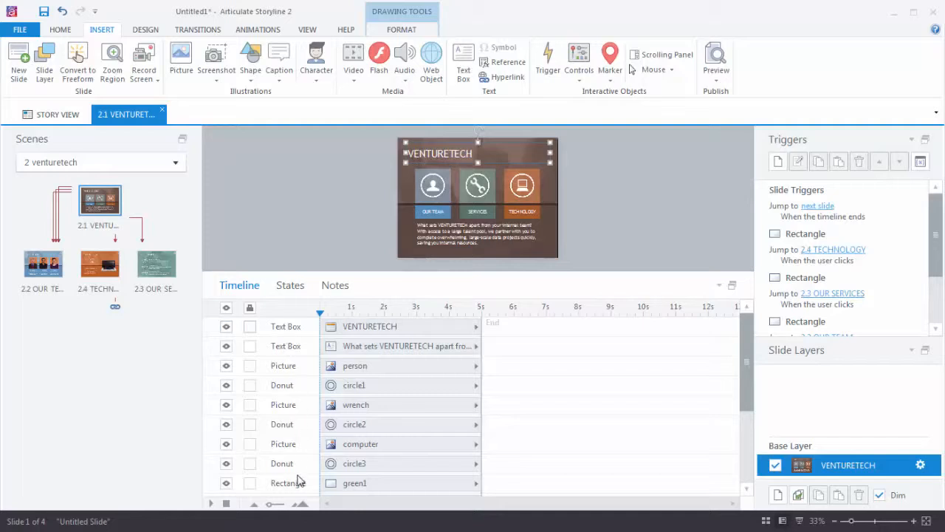
click(282, 330)
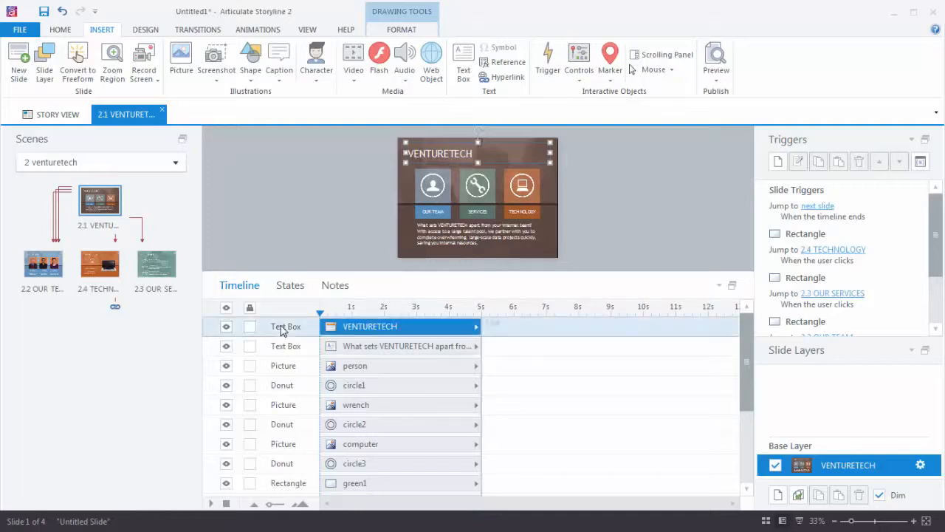
click(288, 367)
click(283, 386)
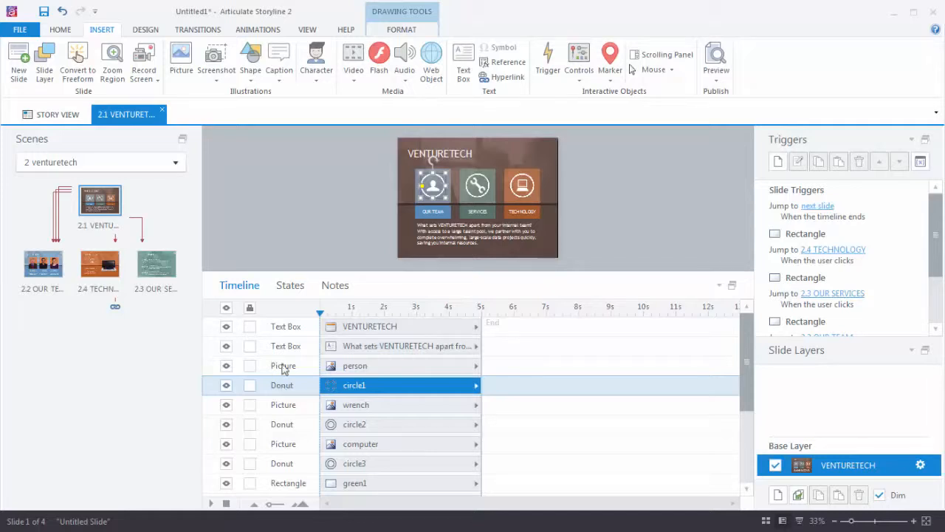
click(336, 286)
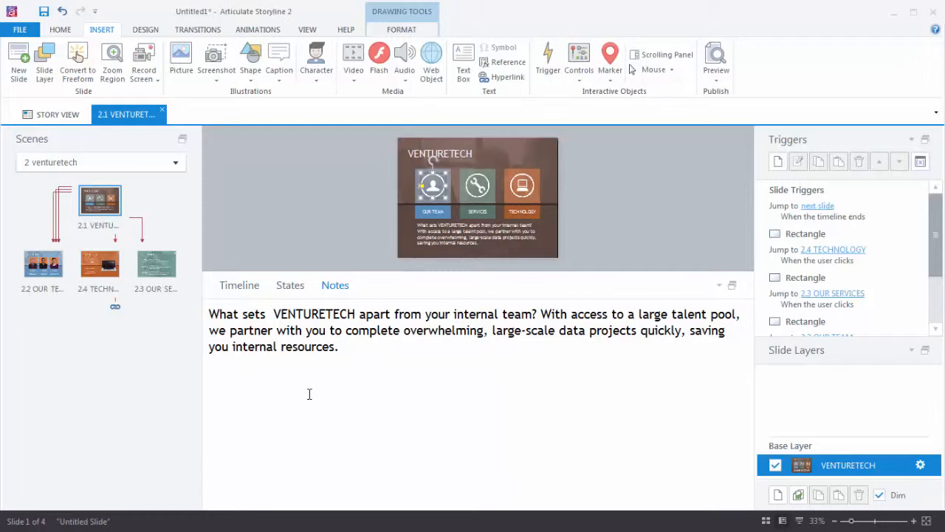
click(238, 292)
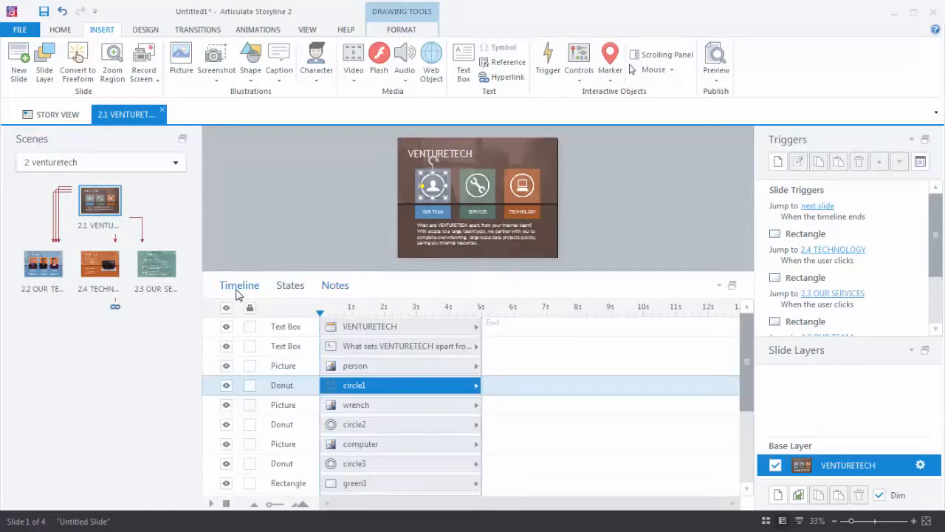
Inspect the default and imported layouts in the slide master view, and return to the slide
click(309, 32)
click(74, 65)
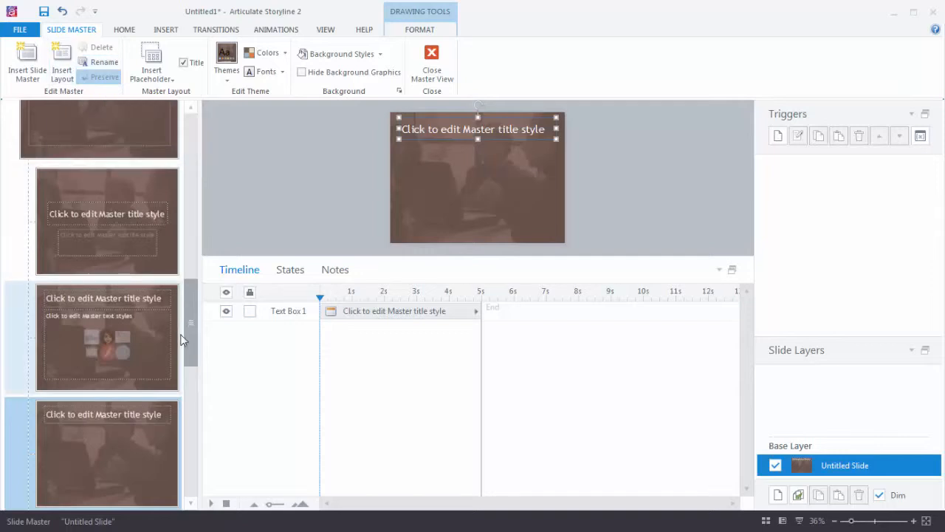
drag(193, 320, 192, 152)
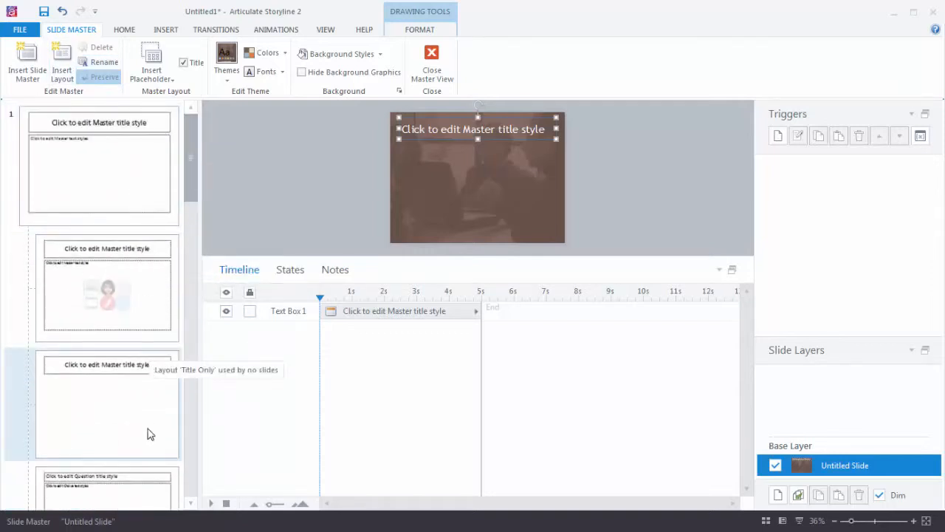
drag(191, 170, 192, 408)
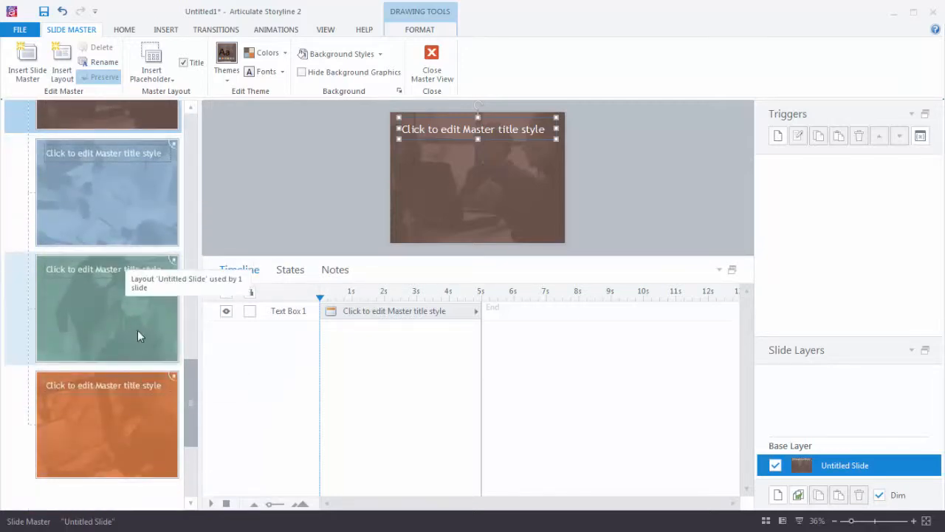
click(432, 60)
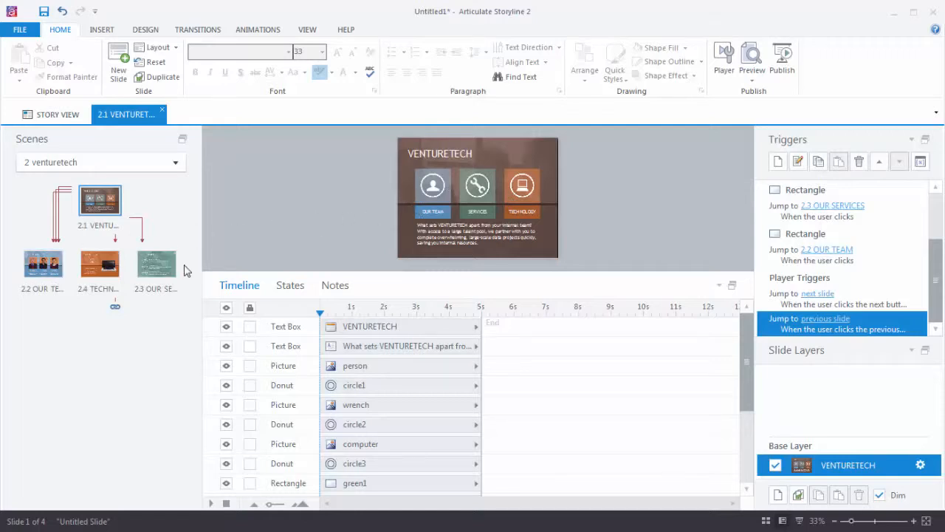
Check the jump triggers of the OUR TEAM and SERVICES rectangles, and view the triggers of slide 2.2 OUR TEAM
click(447, 212)
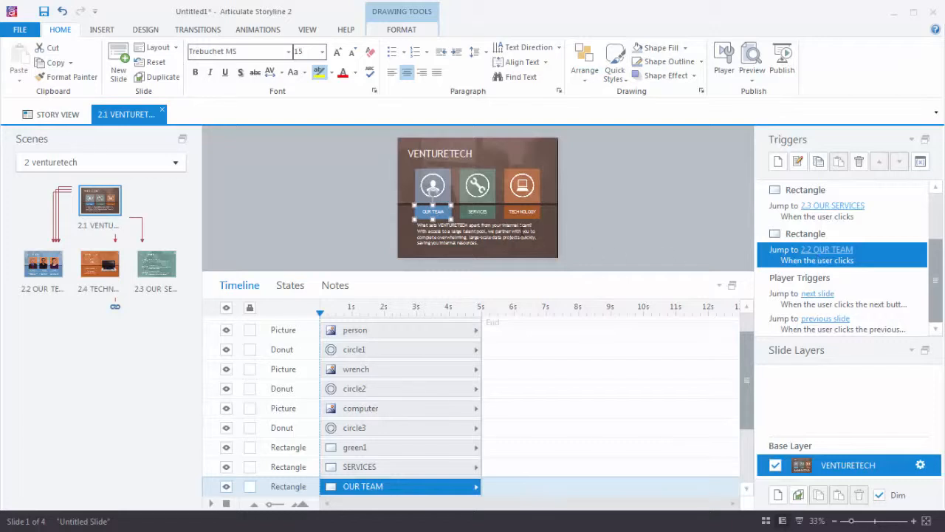
click(492, 215)
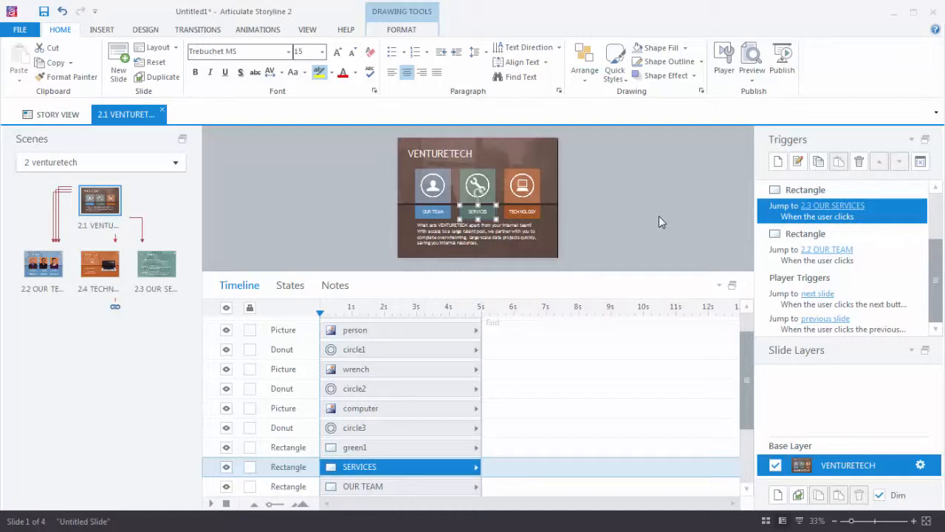
click(43, 270)
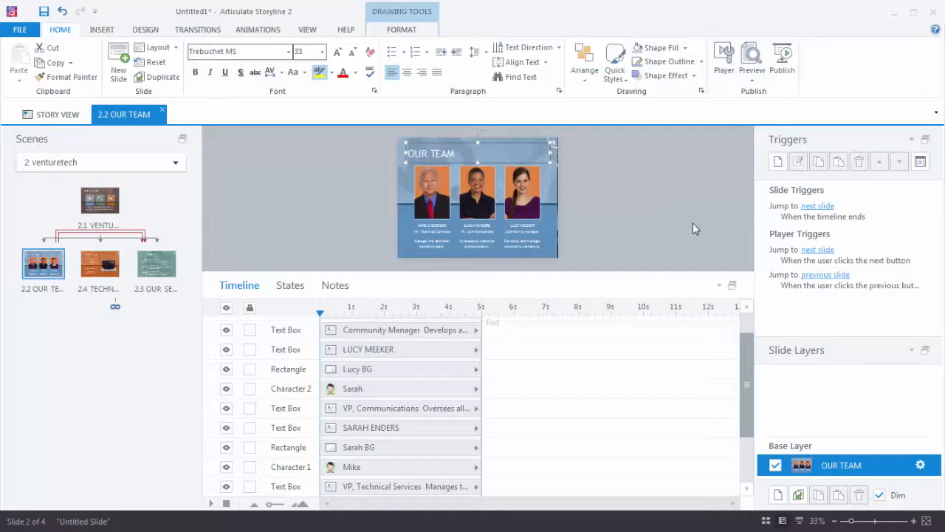
In Story View, set all four slides of the venturetech scene to advance by user
click(58, 115)
click(465, 231)
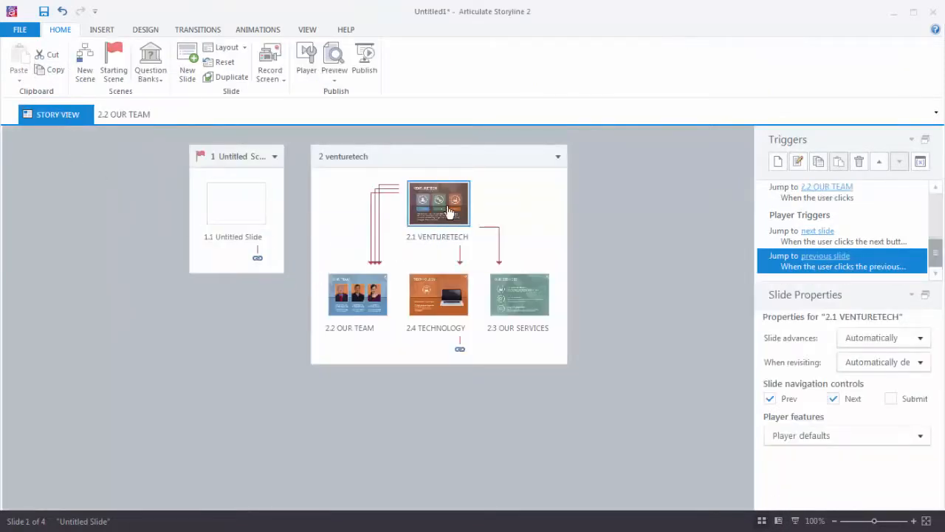
ctrl+click(343, 314)
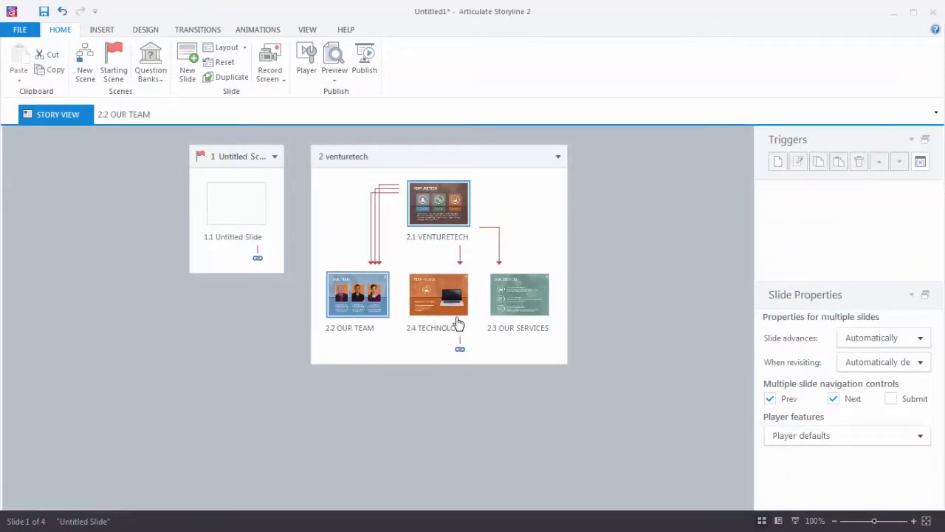
ctrl+click(457, 313)
ctrl+click(522, 314)
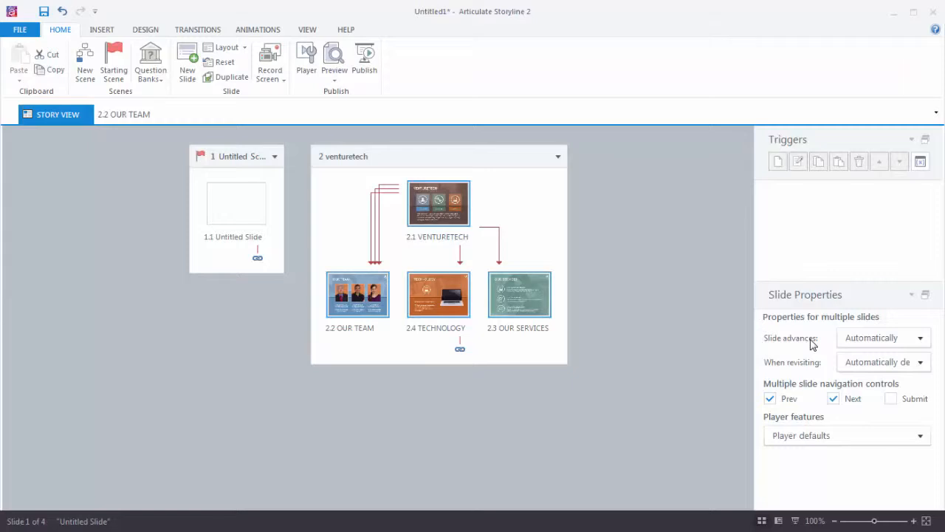
click(921, 339)
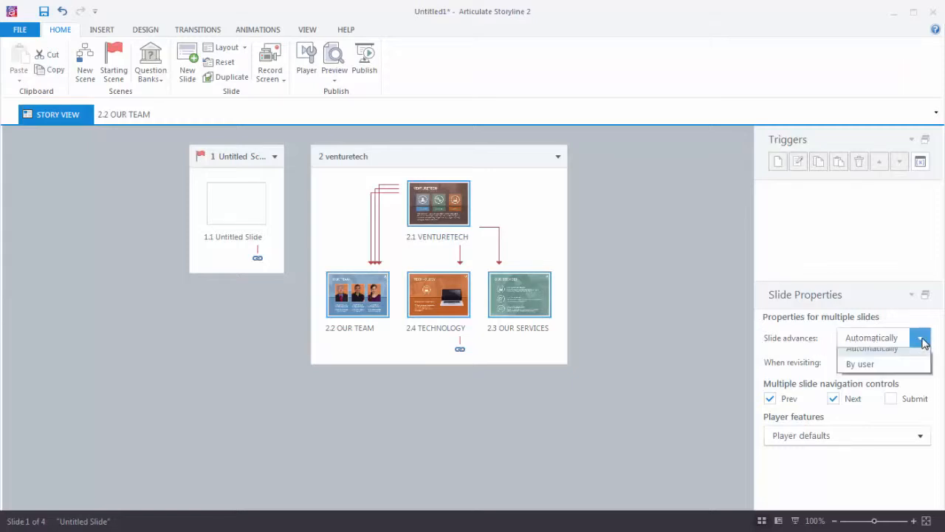
click(862, 373)
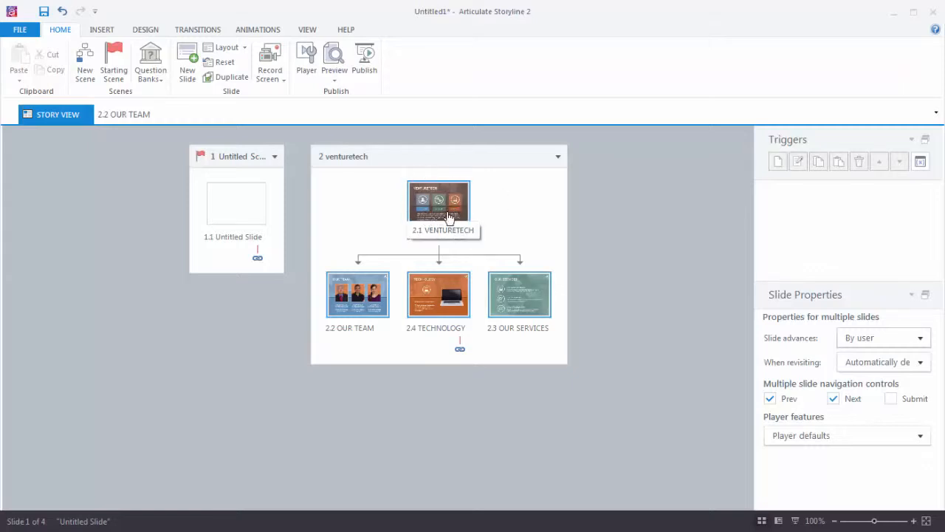
Review the properties and triggers of slides 2.2 OUR TEAM and 2.1 VENTURETECH, and open slide 2.1 for editing
click(364, 294)
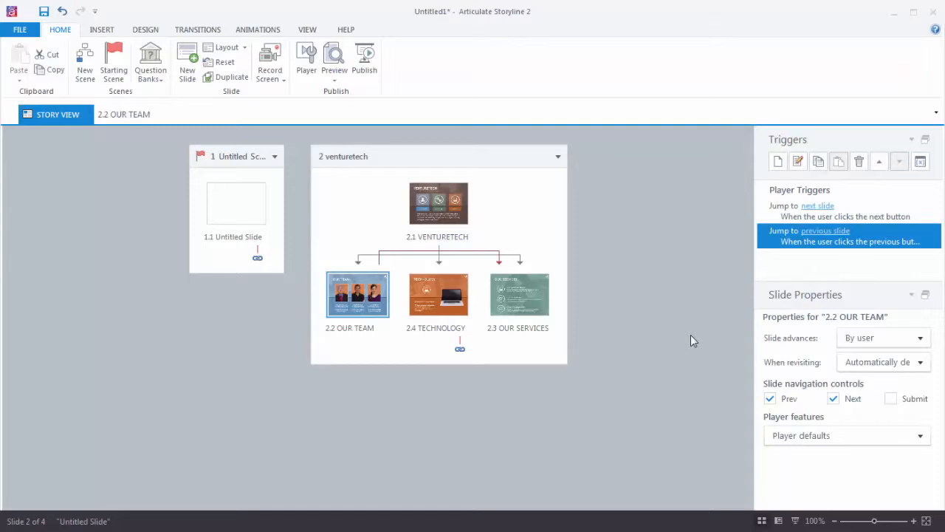
click(453, 214)
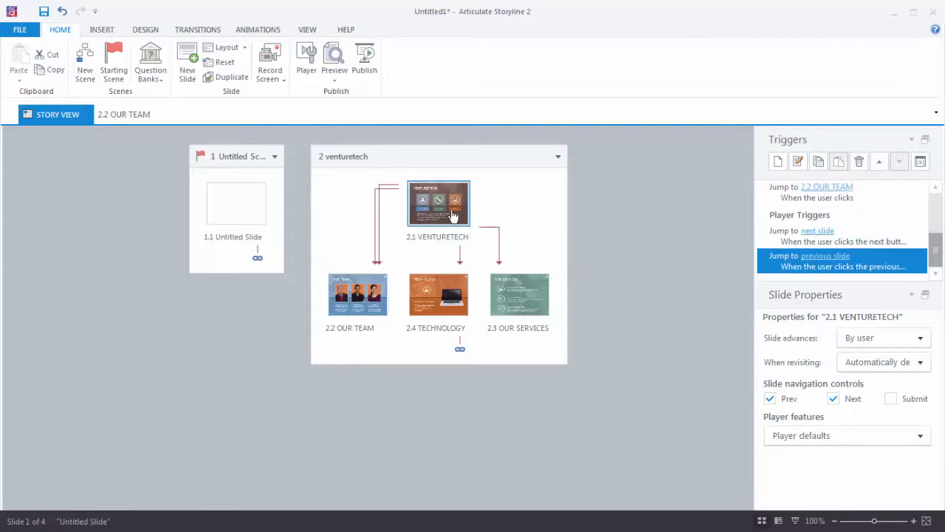
double_click(453, 214)
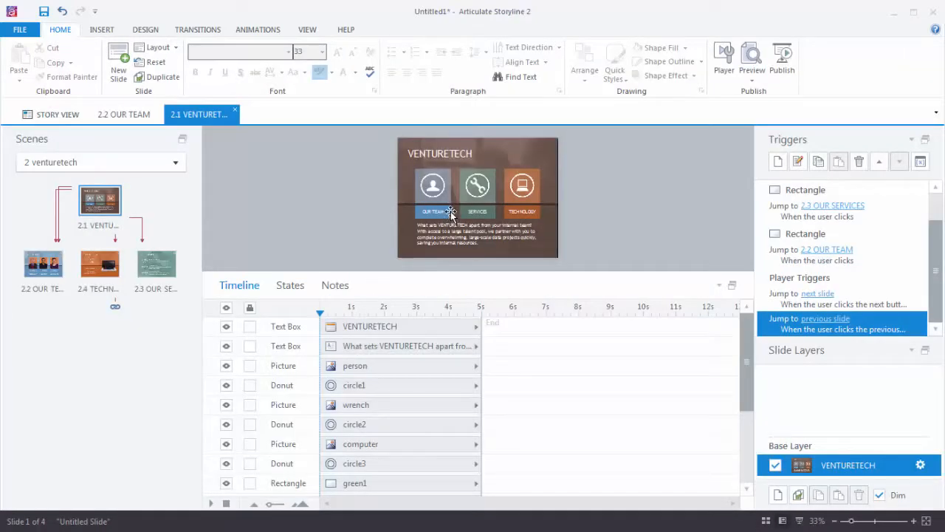
click(447, 214)
click(665, 241)
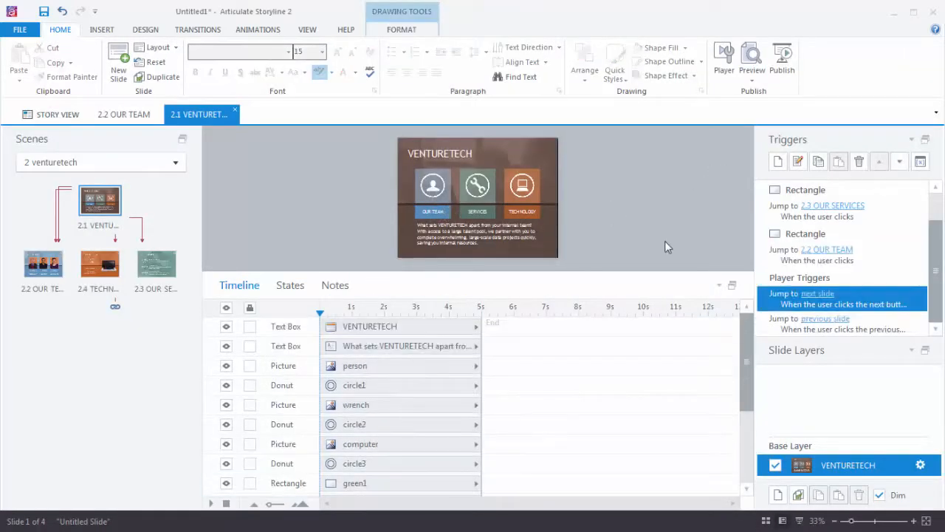
Preview the venturetech scene, test the OUR TEAM, SERVICES and home links, and close the preview
click(752, 74)
click(779, 108)
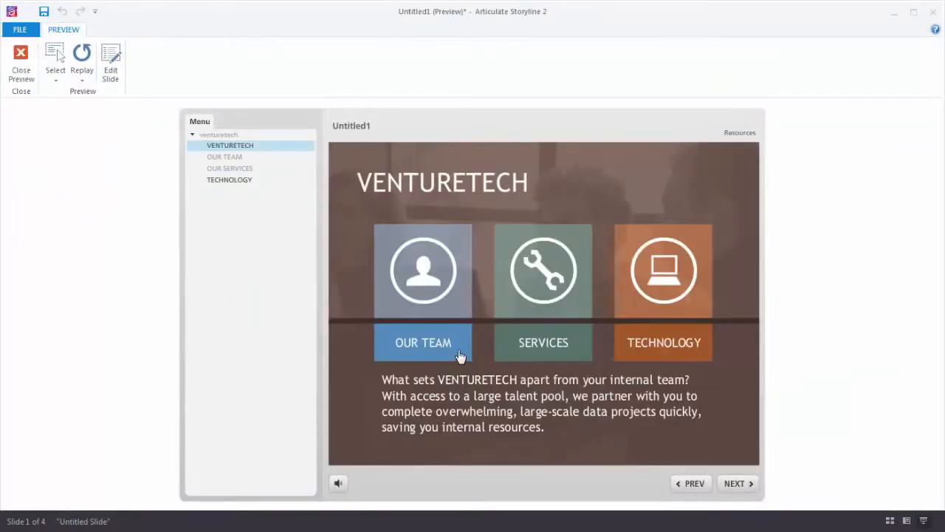
click(459, 356)
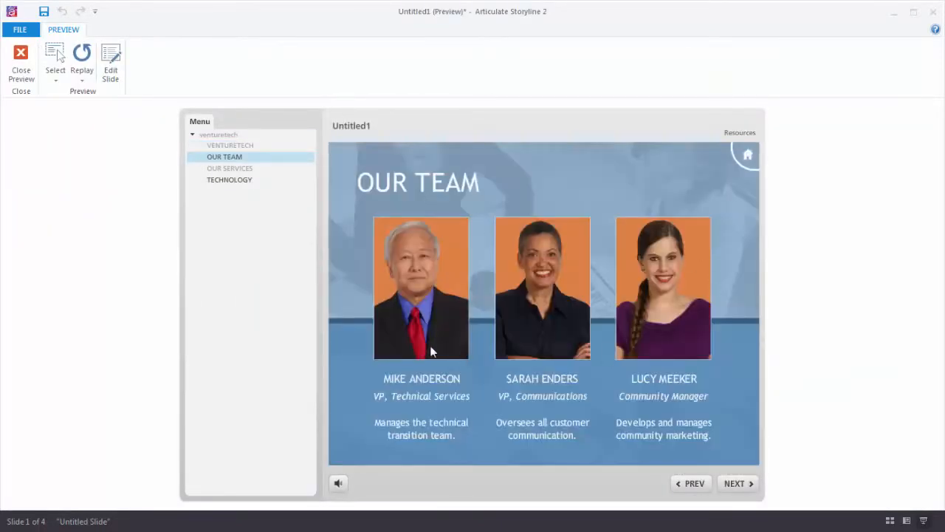
click(746, 155)
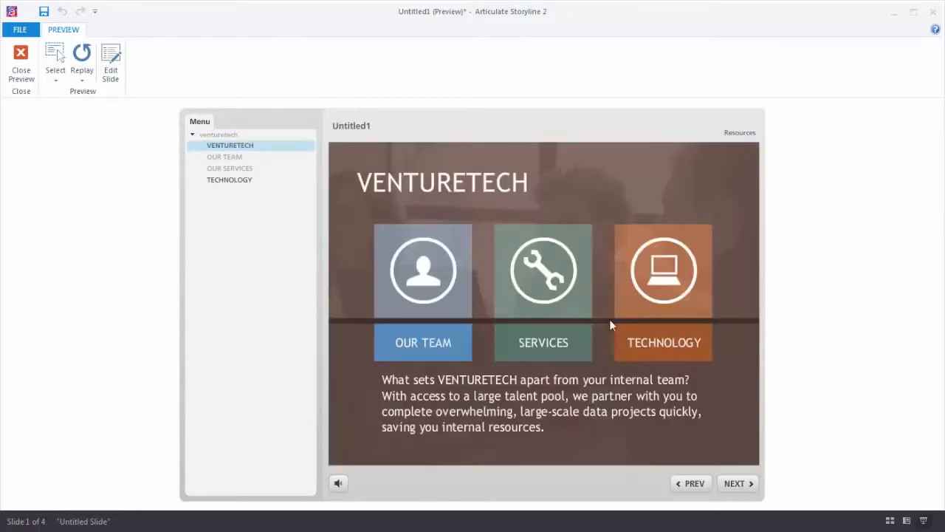
click(583, 344)
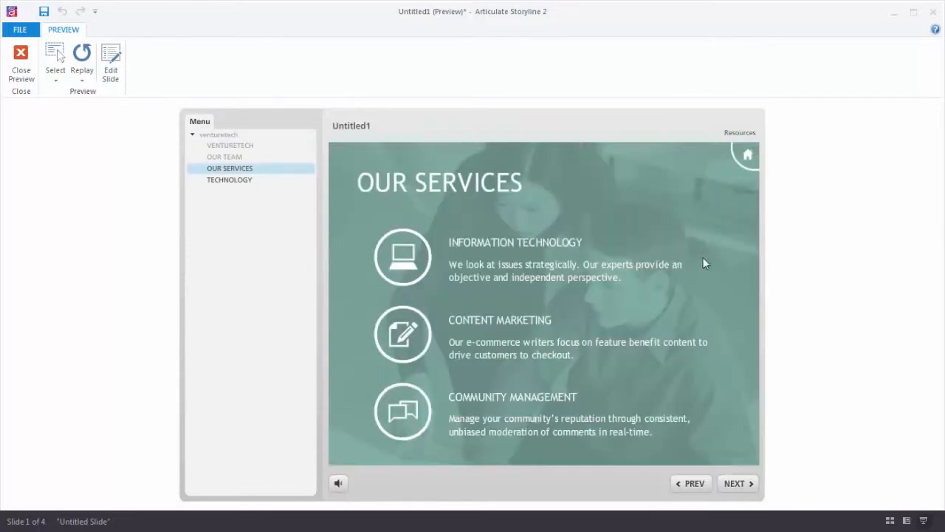
click(747, 158)
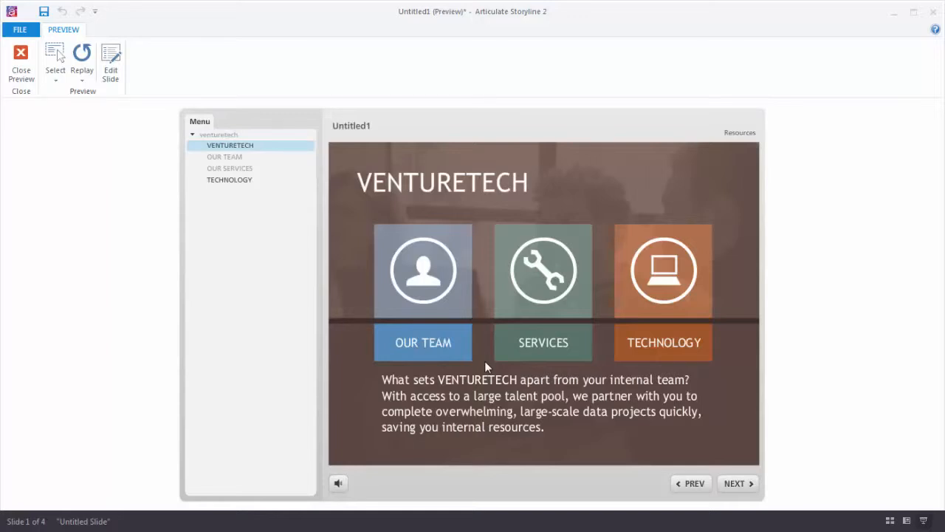
click(20, 58)
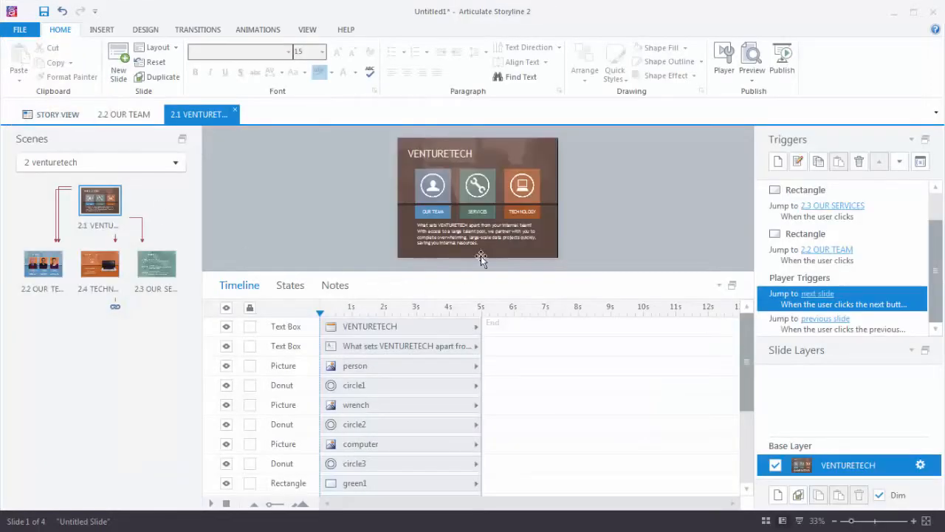
Add a Hover state to the OUR TEAM rectangle on slide 2.1 VENTURETECH
click(447, 212)
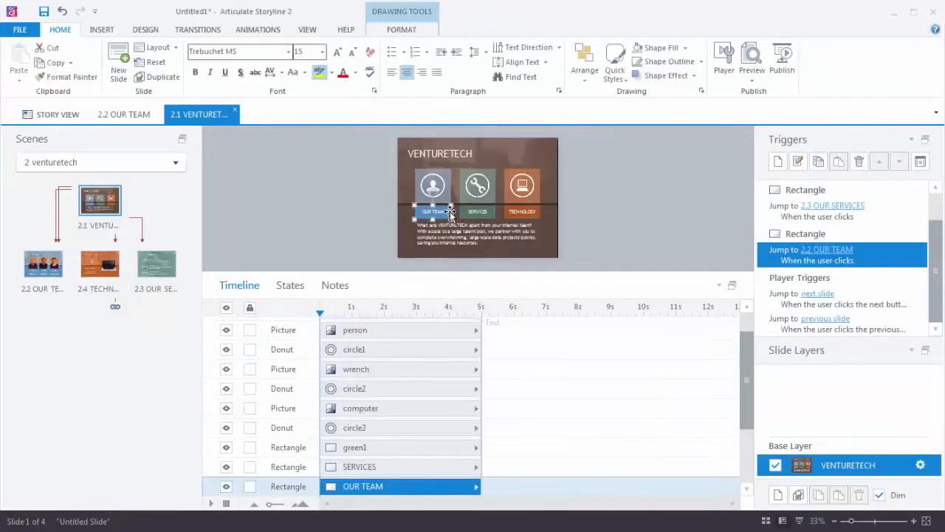
click(294, 286)
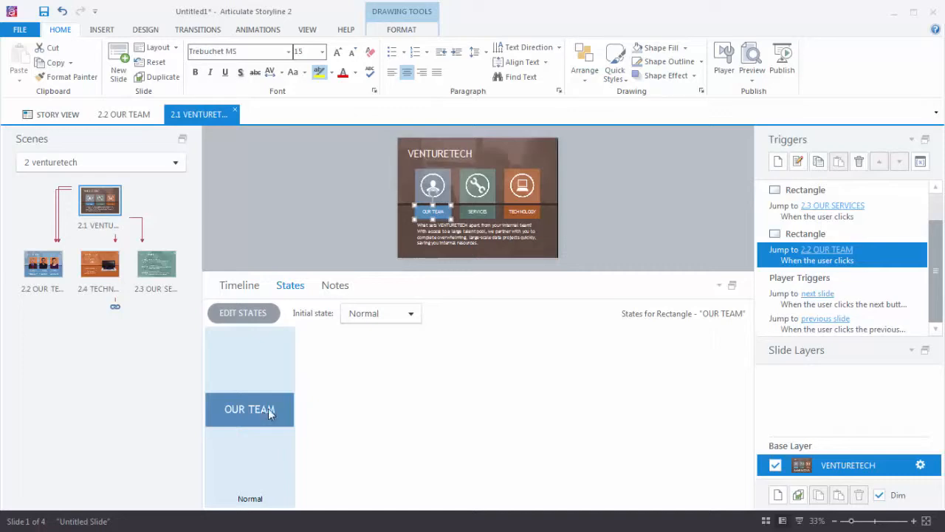
click(239, 313)
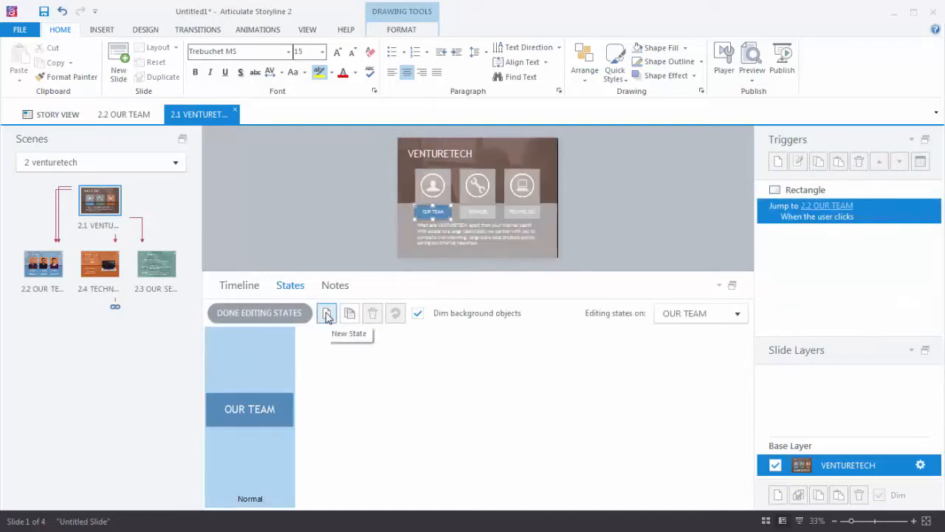
click(327, 315)
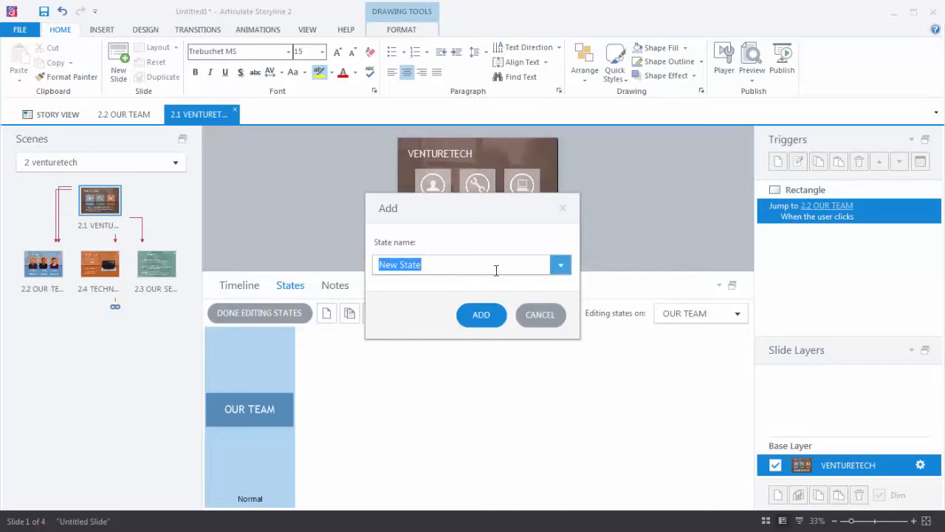
click(561, 267)
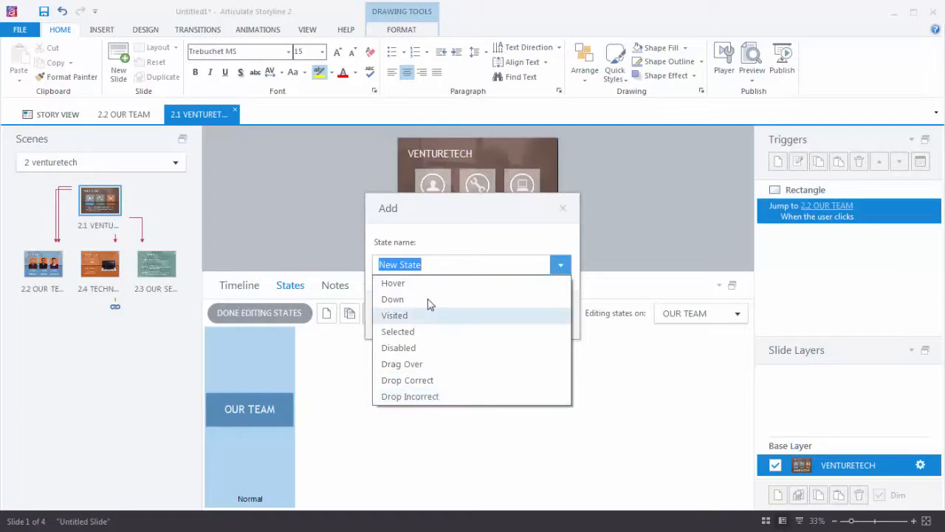
click(395, 287)
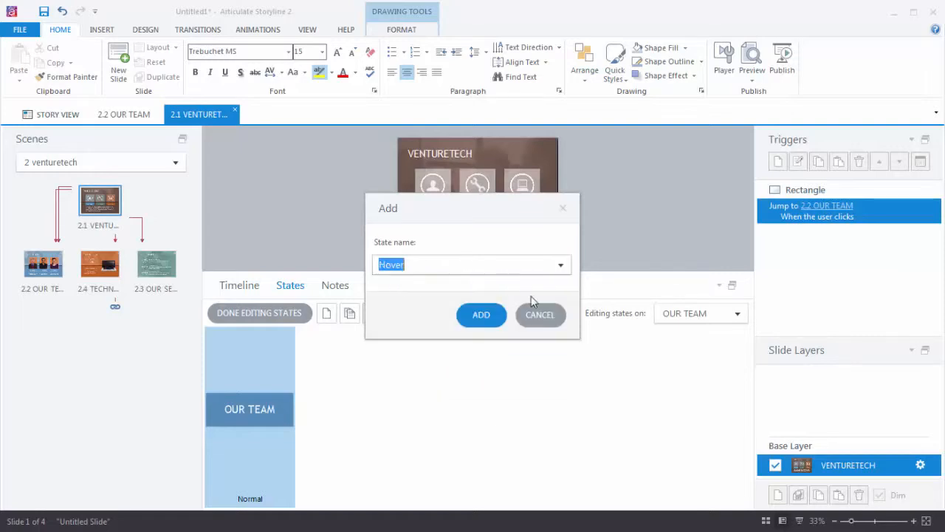
click(486, 318)
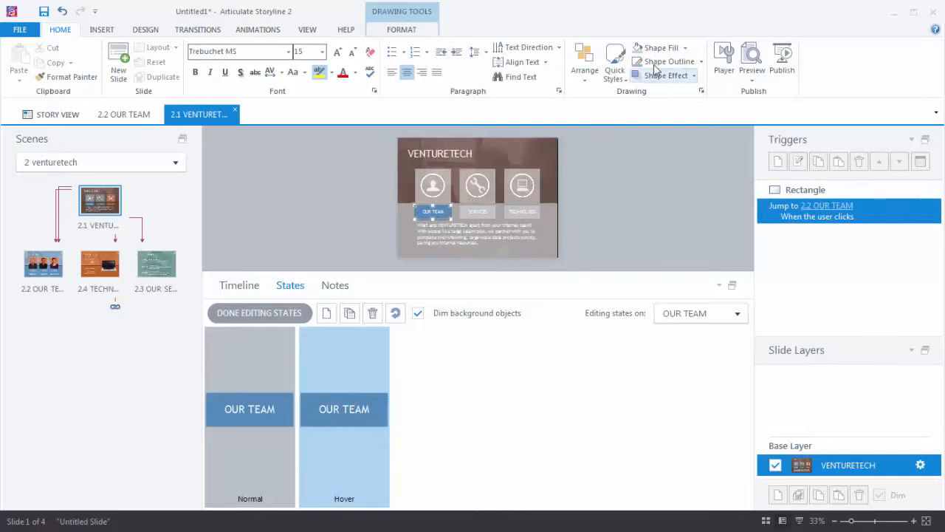
Fill the OUR TEAM rectangle's Hover state with the darkest shade of the blue theme color and finish editing states
click(685, 48)
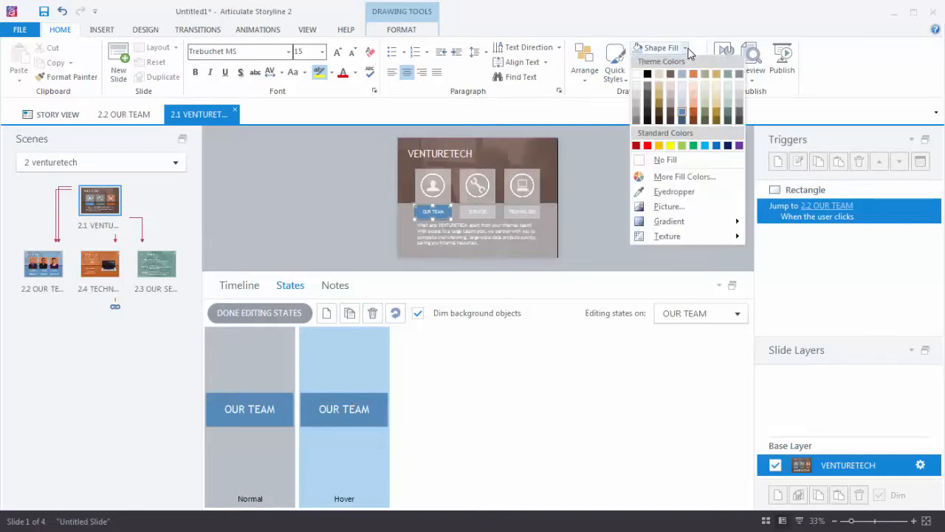
click(683, 121)
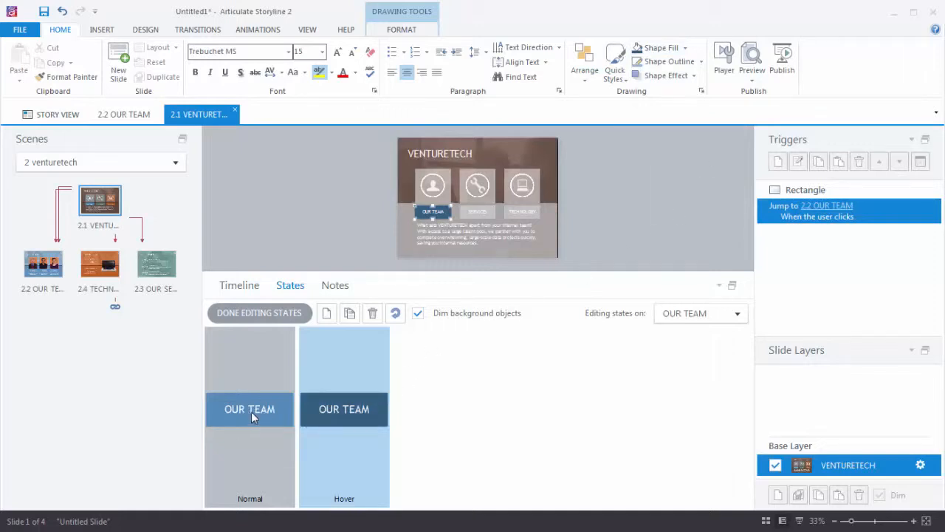
click(286, 314)
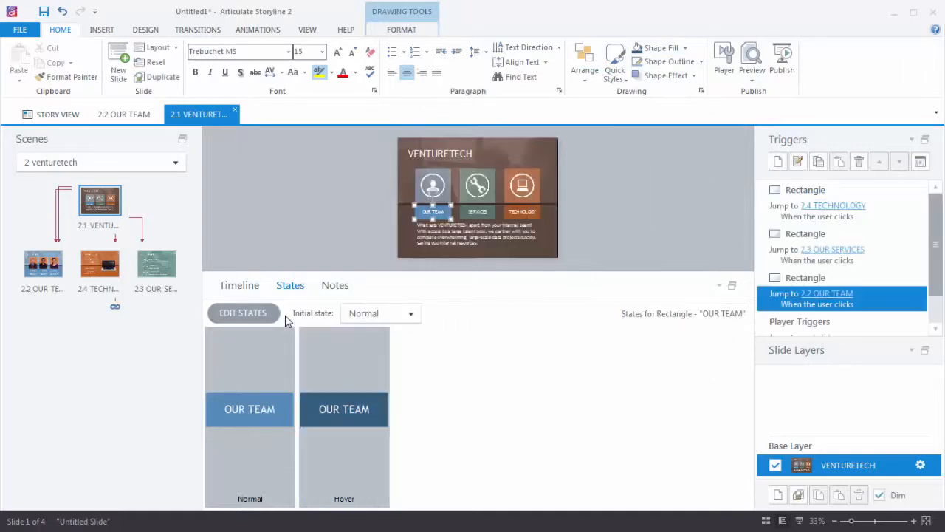
Preview only the current slide, 2.1 VENTURETECH
click(752, 85)
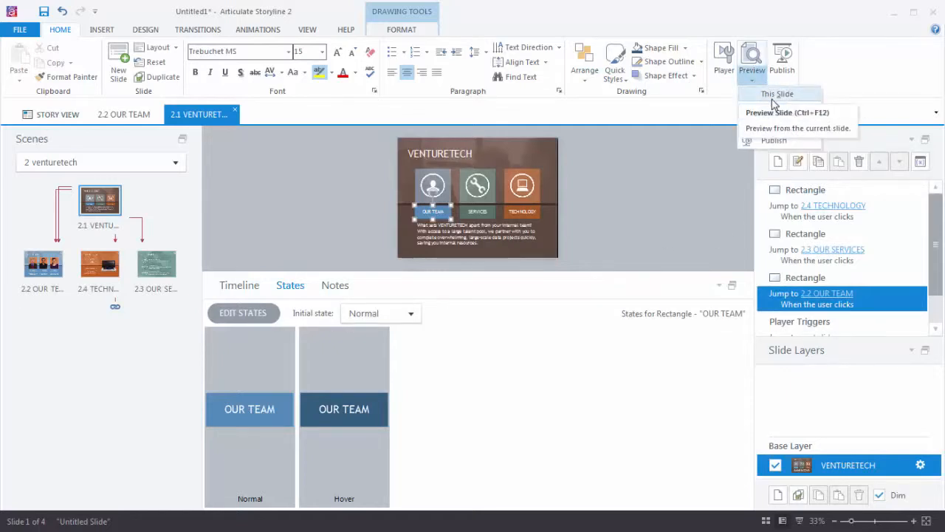
click(772, 96)
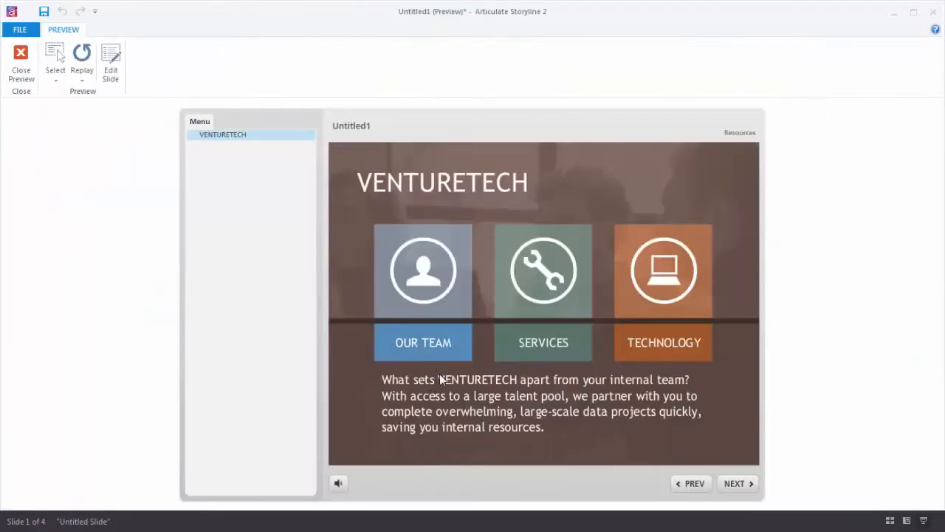